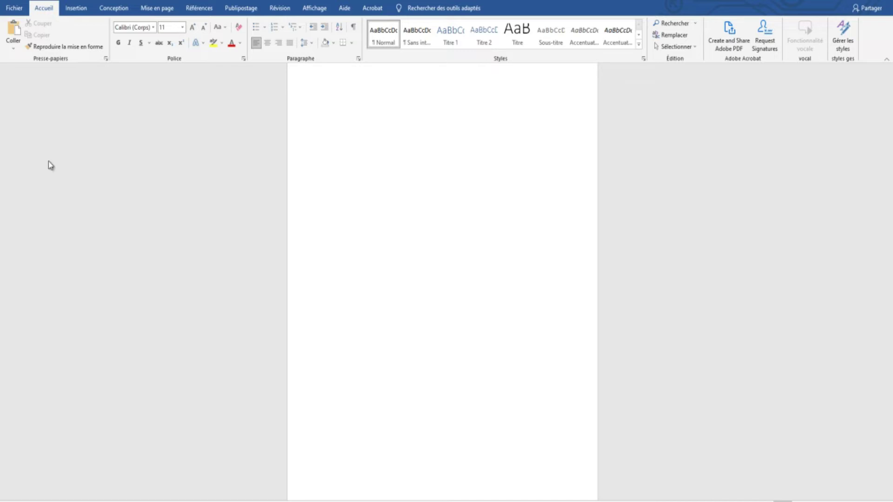
Open the SmartArt graphic chooser and examine the layouts in its categories, from Liste through Image.
{"action": "left_click", "coordinate": [77, 8]}
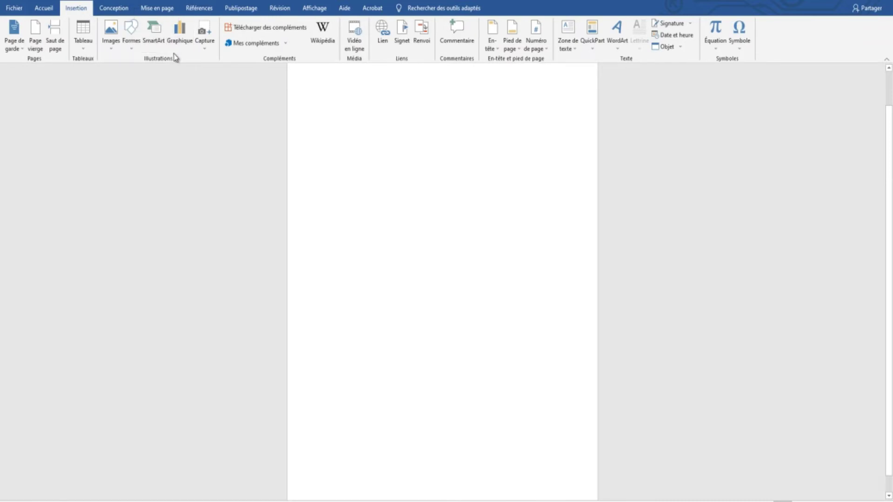
{"action": "left_click", "coordinate": [154, 32]}
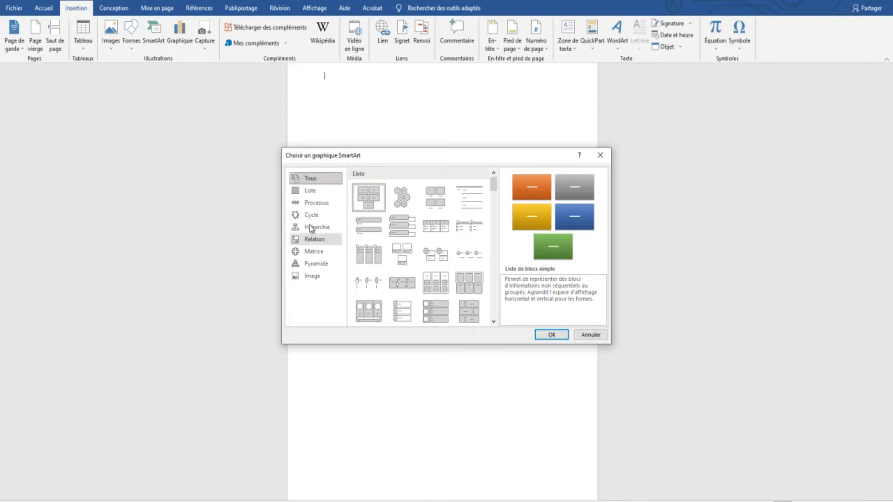
{"action": "left_click", "coordinate": [320, 198]}
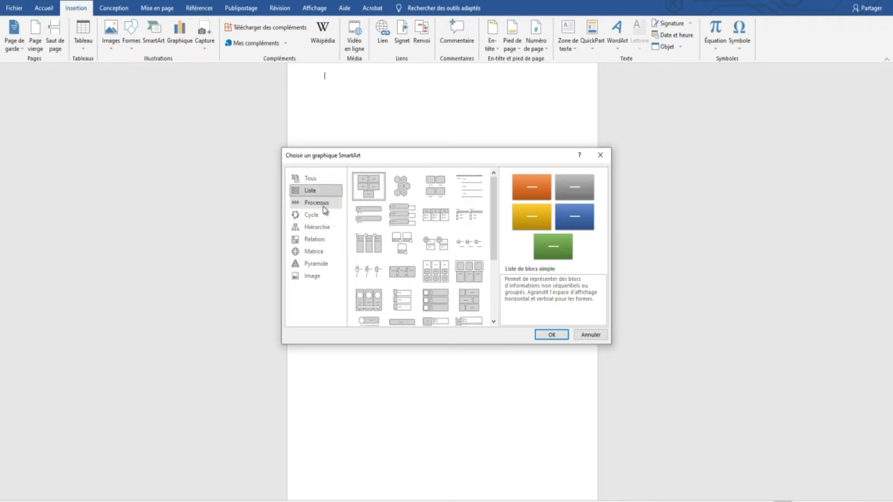
{"action": "left_click", "coordinate": [325, 210]}
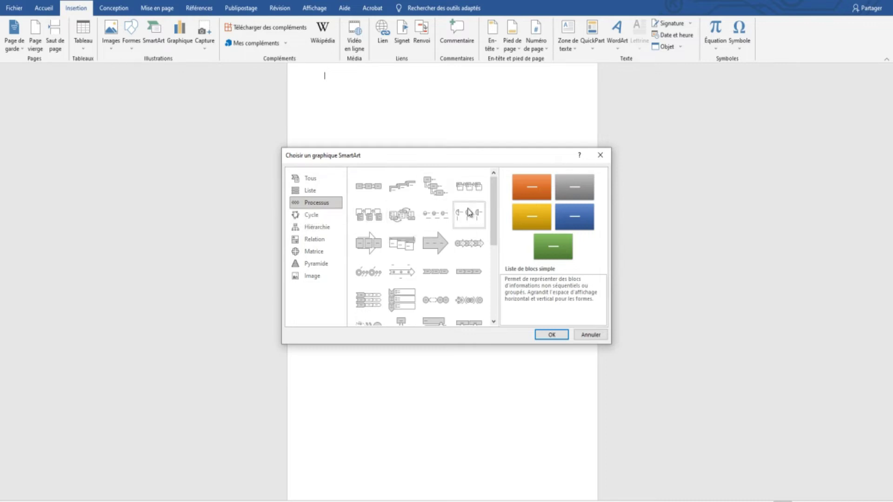
{"action": "scroll", "coordinate": [480, 267], "scroll_direction": "down", "scroll_amount": 5}
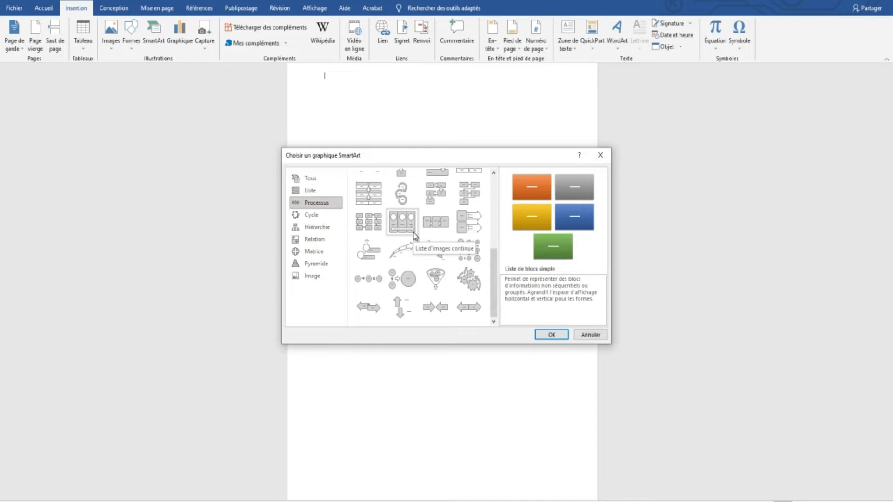
{"action": "left_click", "coordinate": [310, 216]}
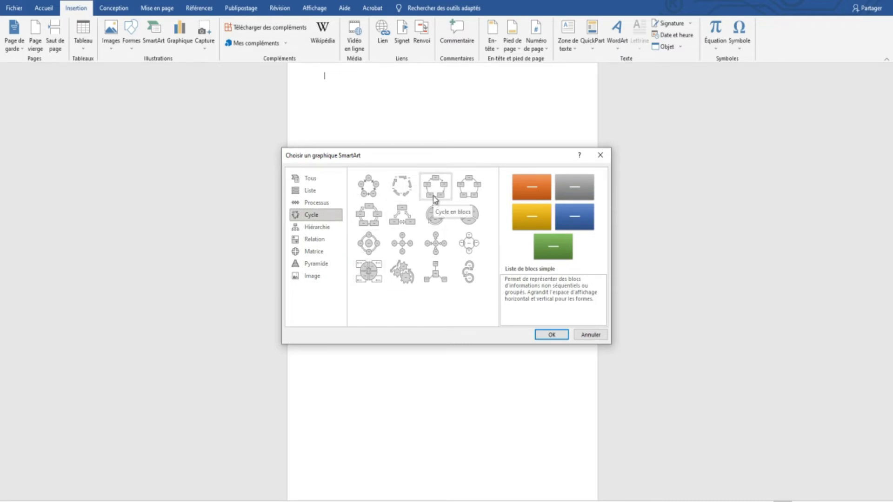
{"action": "left_click", "coordinate": [325, 231]}
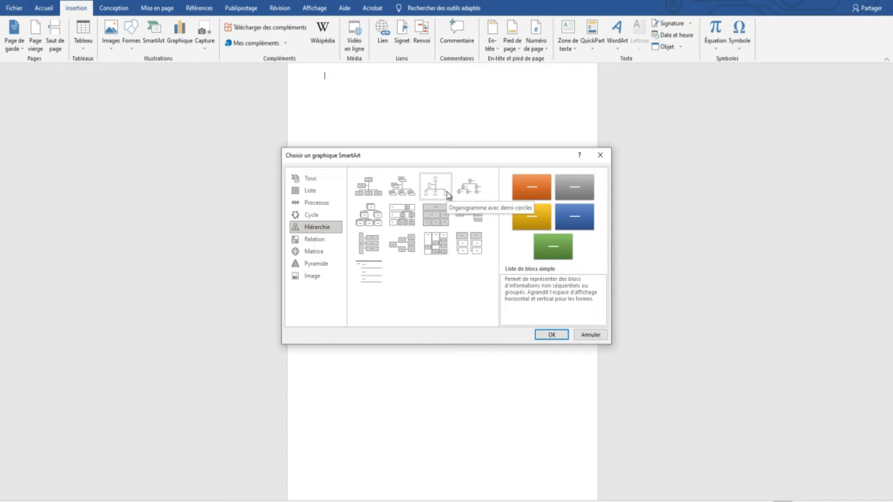
{"action": "left_click", "coordinate": [323, 241]}
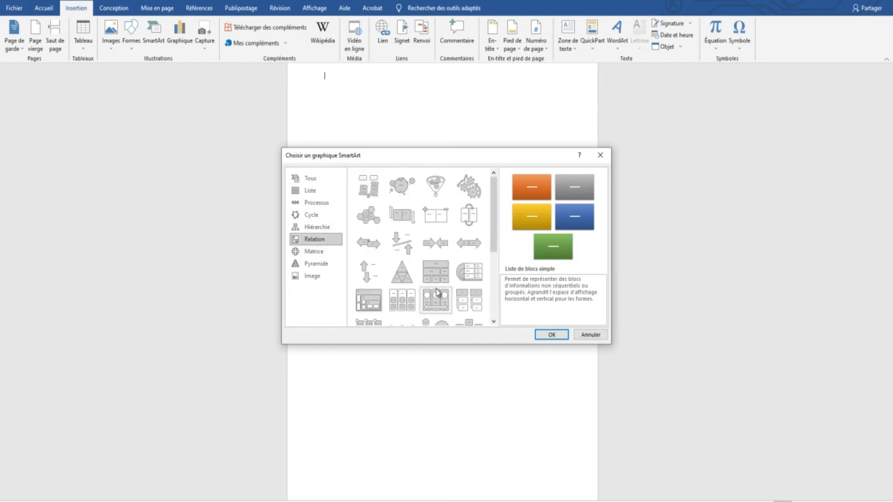
{"action": "scroll", "coordinate": [437, 292], "scroll_direction": "down", "scroll_amount": 5}
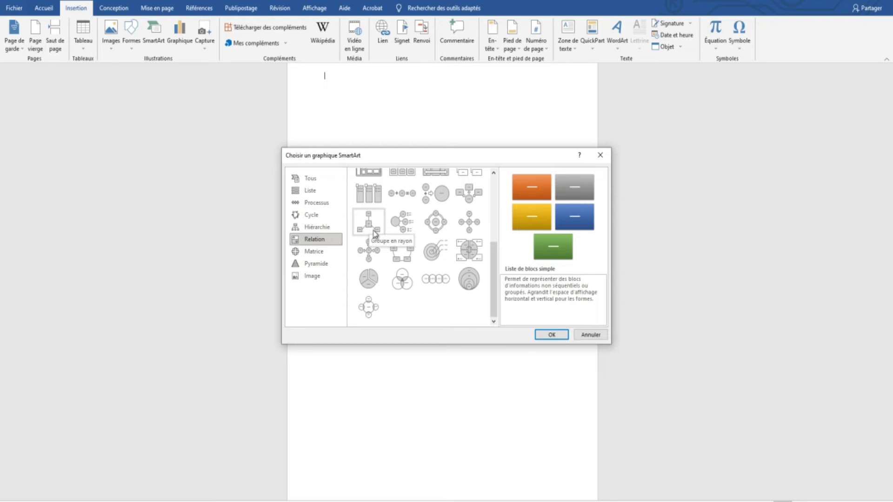
{"action": "scroll", "coordinate": [435, 247], "scroll_direction": "up", "scroll_amount": 5}
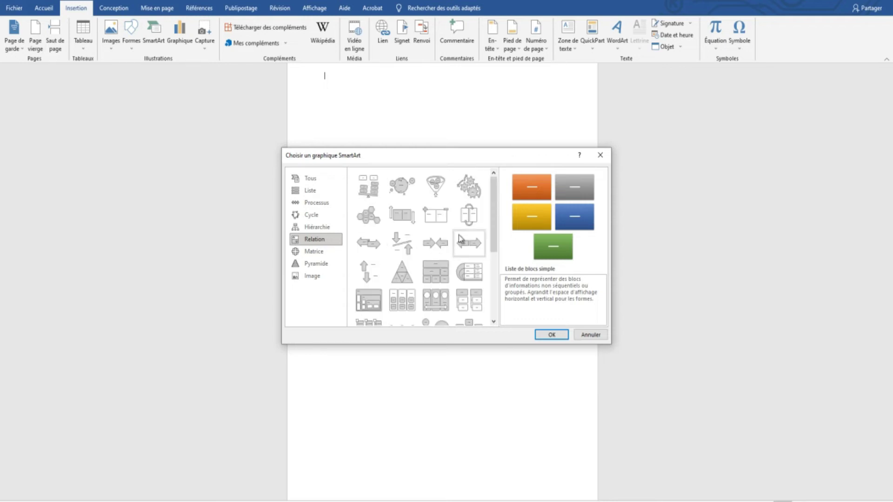
{"action": "left_click", "coordinate": [315, 250]}
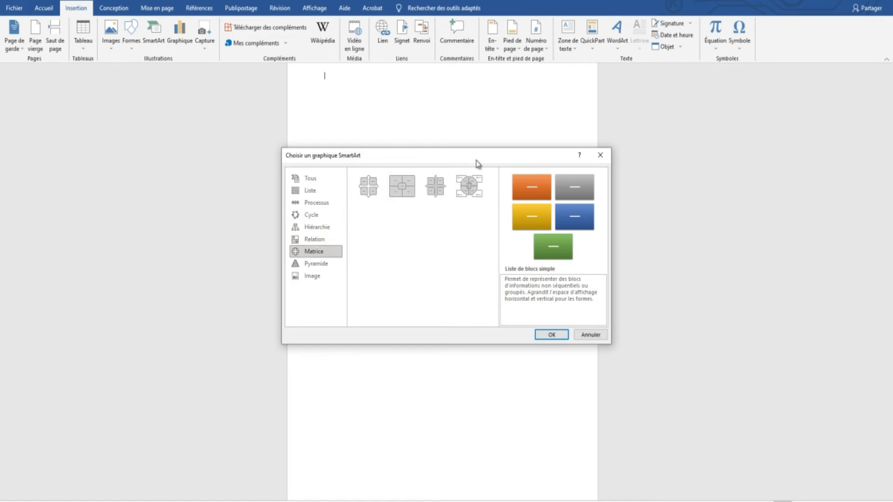
{"action": "left_click", "coordinate": [313, 264]}
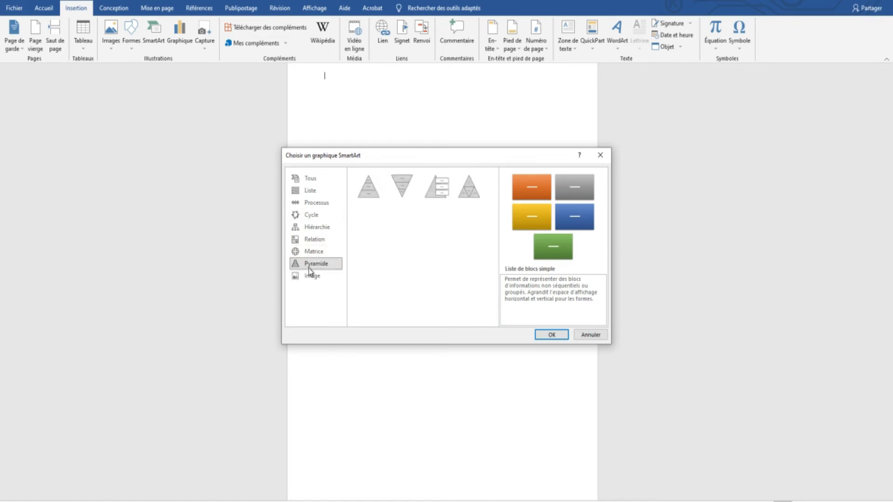
{"action": "left_click", "coordinate": [312, 278]}
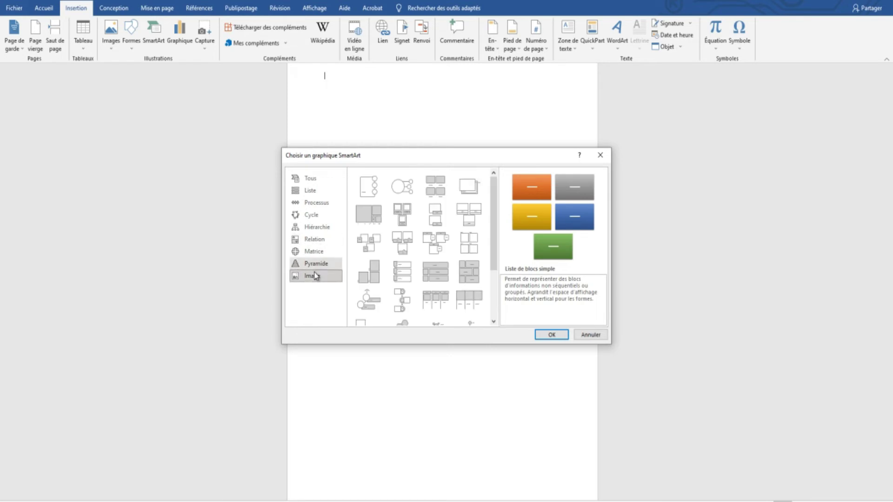
{"action": "left_click", "coordinate": [319, 227]}
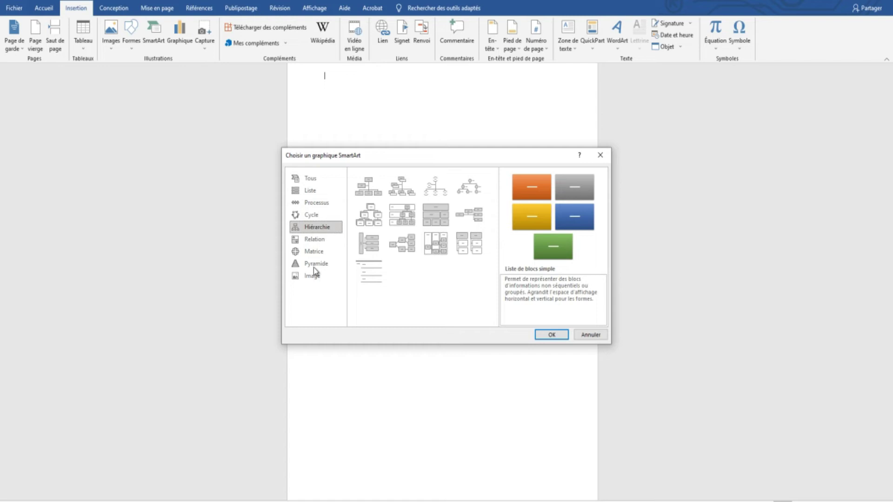
Insert the "Radial convergeant" SmartArt graphic from the Relation category into the blank page.
{"action": "left_click", "coordinate": [329, 245]}
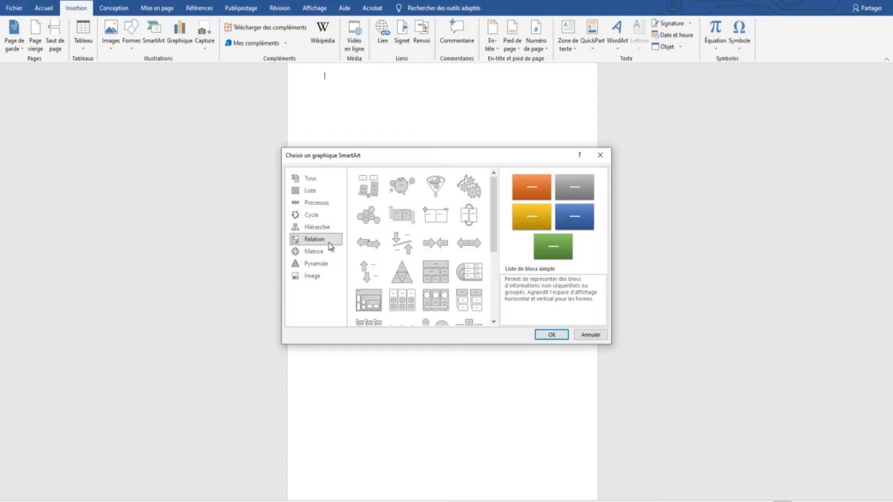
{"action": "scroll", "coordinate": [417, 235], "scroll_direction": "down", "scroll_amount": 3}
{"action": "left_click", "coordinate": [372, 252]}
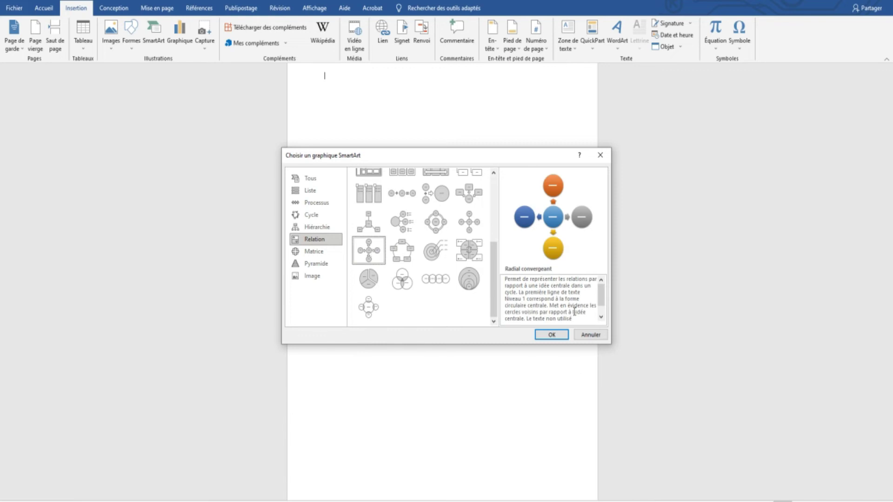
{"action": "left_click", "coordinate": [552, 334]}
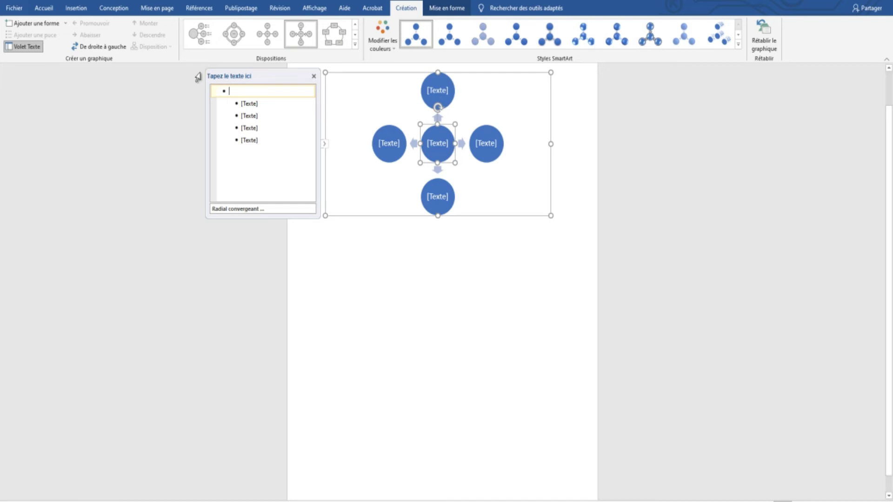
Label the graphic's central circle c and its outer circles z, N, Q and R, clockwise from the top.
{"action": "type", "text": "c"}
{"action": "left_click", "coordinate": [247, 104]}
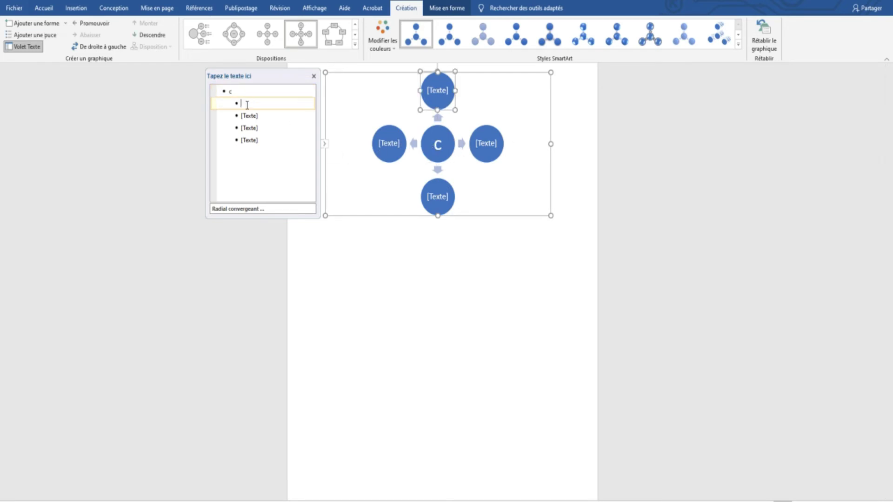
{"action": "type", "text": "z"}
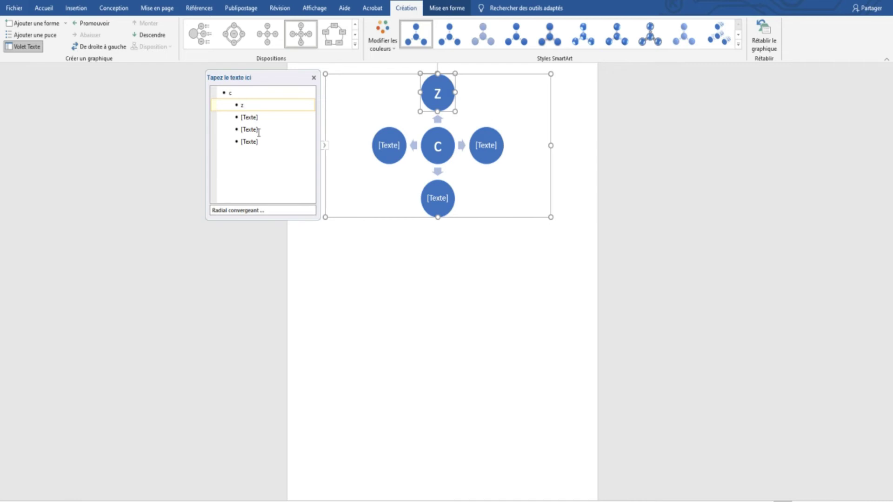
{"action": "left_click", "coordinate": [253, 119]}
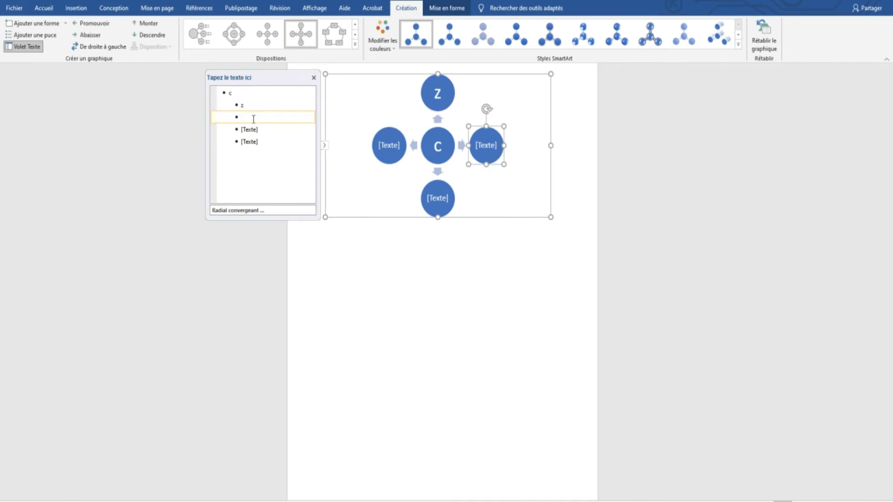
{"action": "type", "text": "n"}
{"action": "key", "text": "BackSpace"}
{"action": "type", "text": "N"}
{"action": "left_click", "coordinate": [250, 130]}
{"action": "type", "text": "Q"}
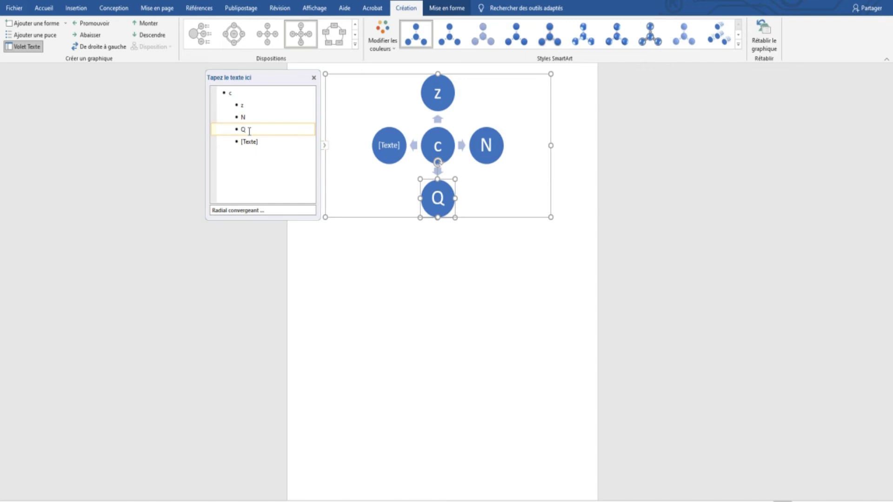
{"action": "left_click", "coordinate": [249, 145]}
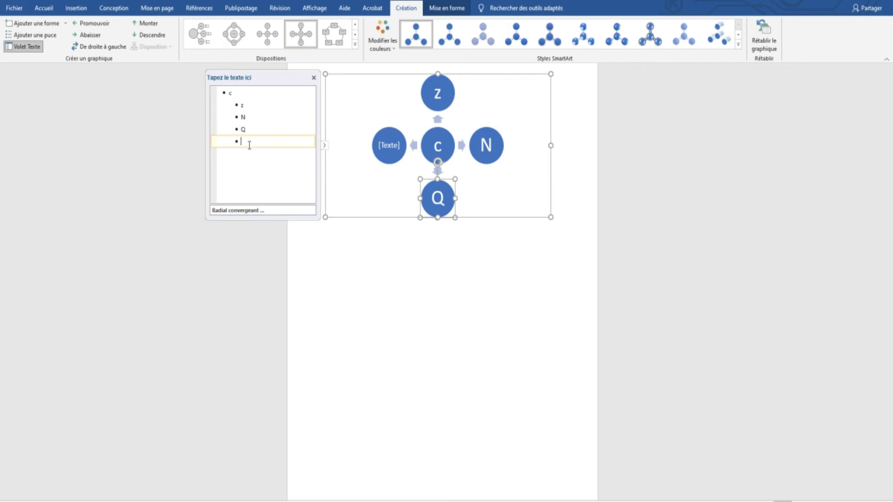
{"action": "type", "text": "R"}
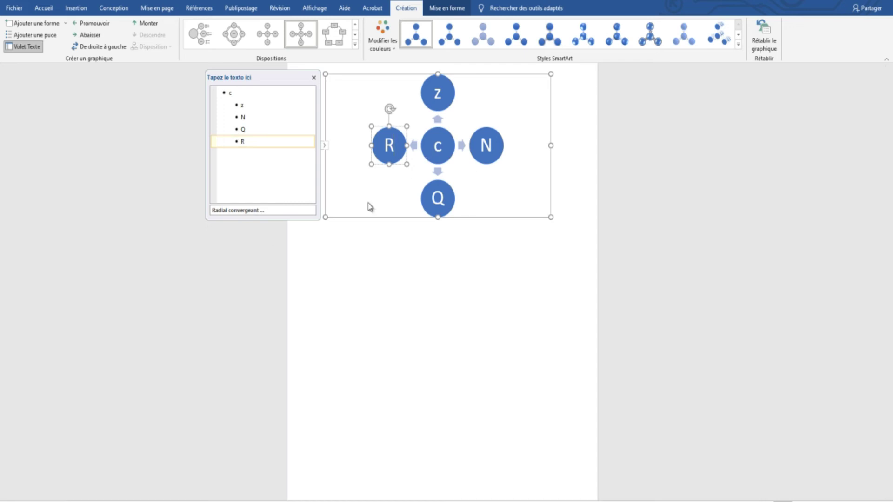
Rotate the arrow between the R and c circles half a turn so it points toward c, and deselect the graphic.
{"action": "left_click", "coordinate": [415, 145]}
{"action": "left_click", "coordinate": [415, 145]}
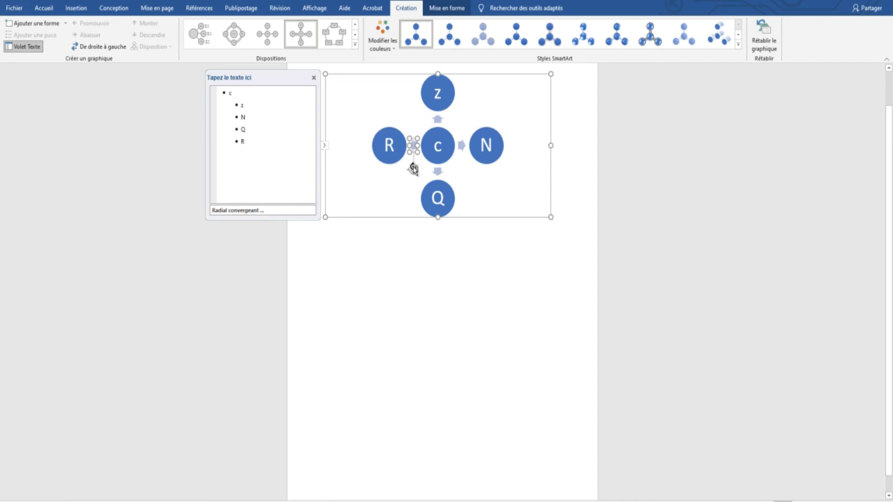
{"action": "mouse_move", "coordinate": [389, 164]}
{"action": "left_mouse_down"}
{"action": "mouse_move", "coordinate": [393, 174]}
{"action": "mouse_move", "coordinate": [398, 168]}
{"action": "left_mouse_up"}
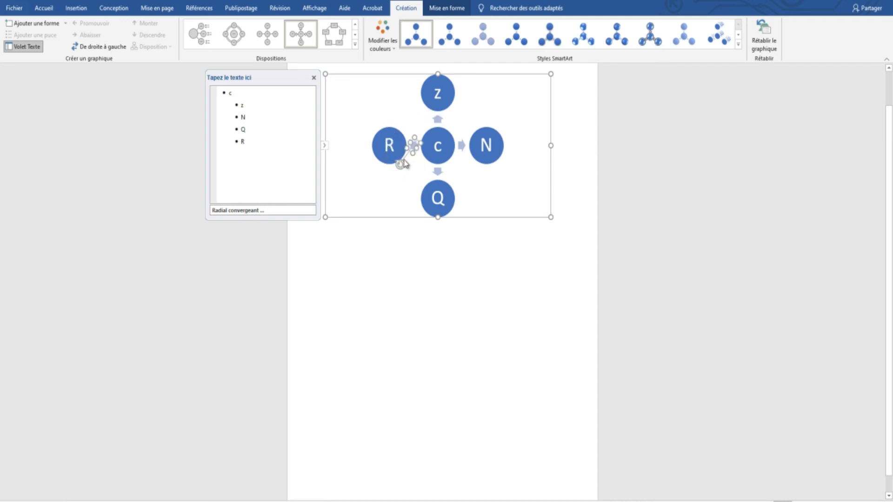
{"action": "key", "text": "ctrl+z"}
{"action": "left_click_drag", "start_coordinate": [392, 141], "coordinate": [413, 119]}
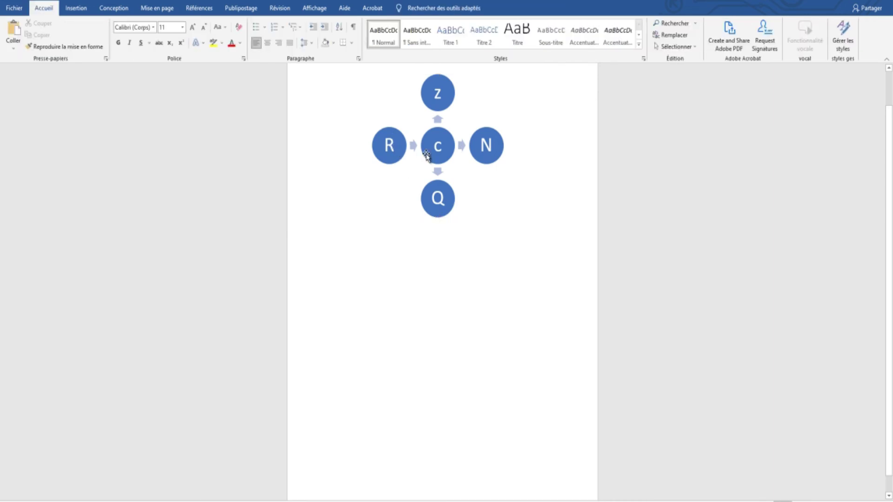
{"action": "left_click", "coordinate": [426, 155]}
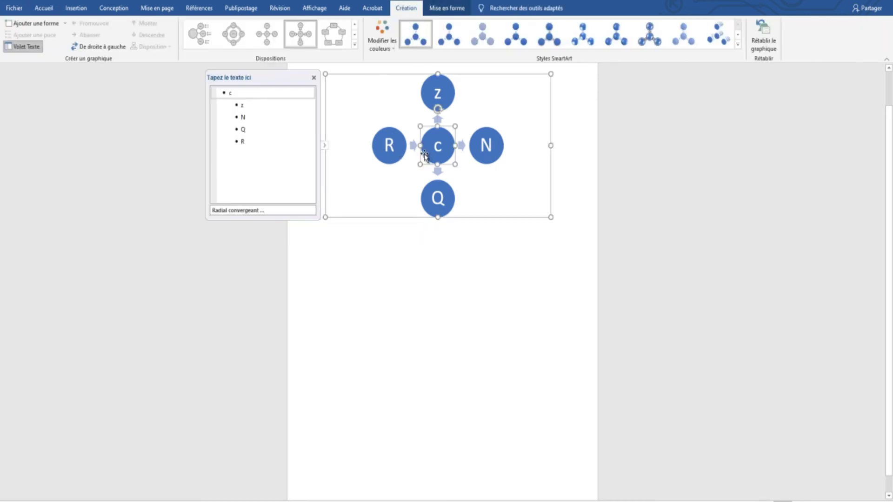
{"action": "left_click", "coordinate": [550, 217]}
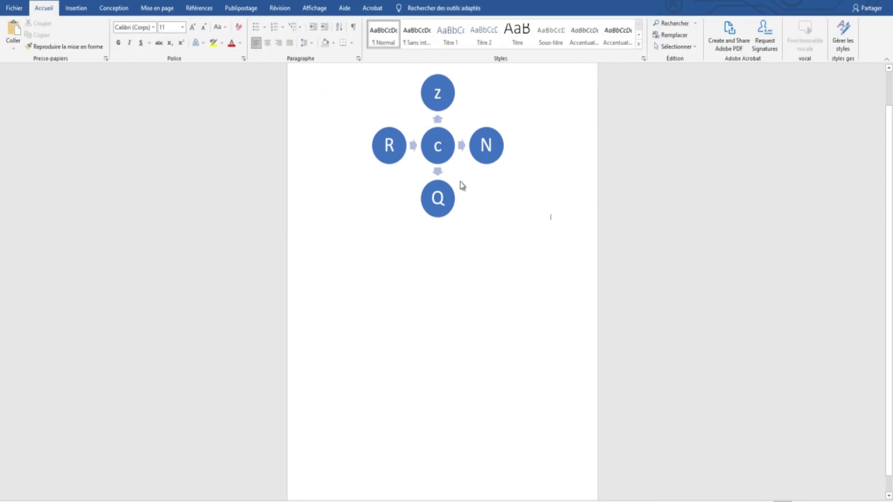